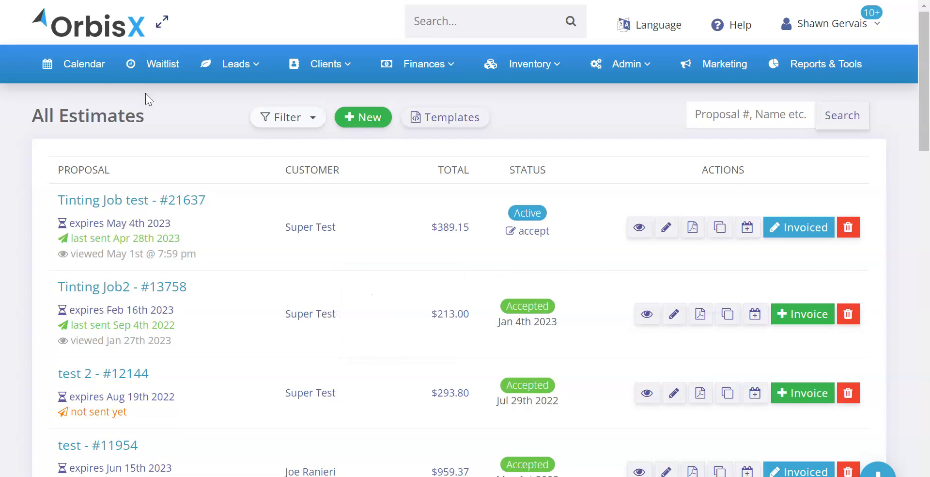
Open the Tinting Job test proposal from the list of all estimates
double_click(72, 115)
click(147, 145)
mouse_move(151, 203)
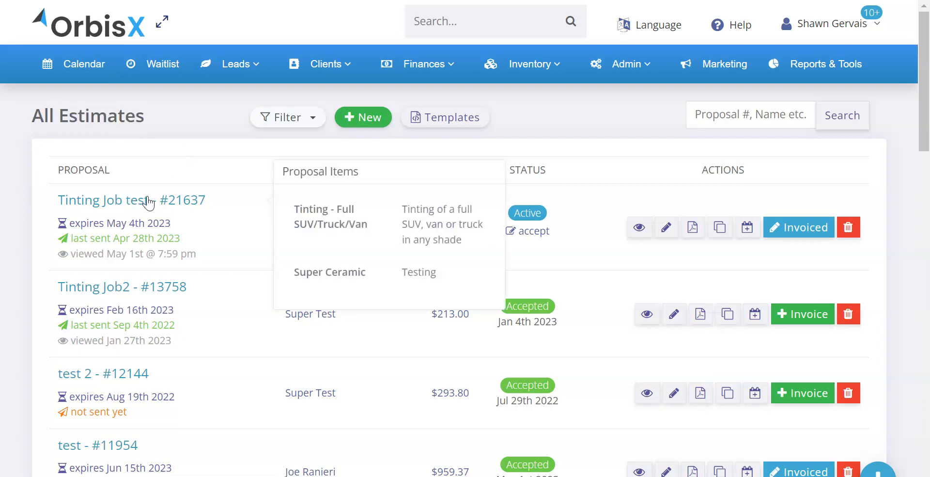
click(166, 201)
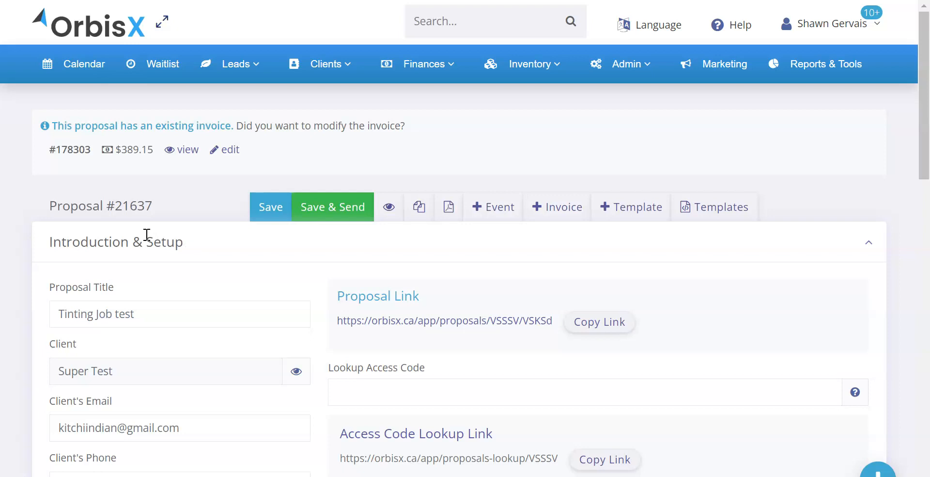
Expand The Best Option section of the proposal to show its line items
scroll(162, 213, down, 4)
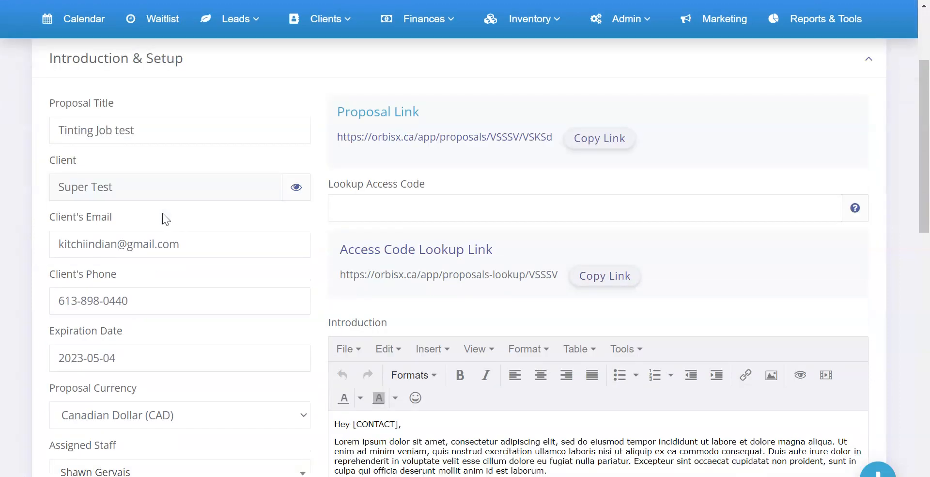
scroll(233, 206, down, 4)
scroll(233, 208, down, 10)
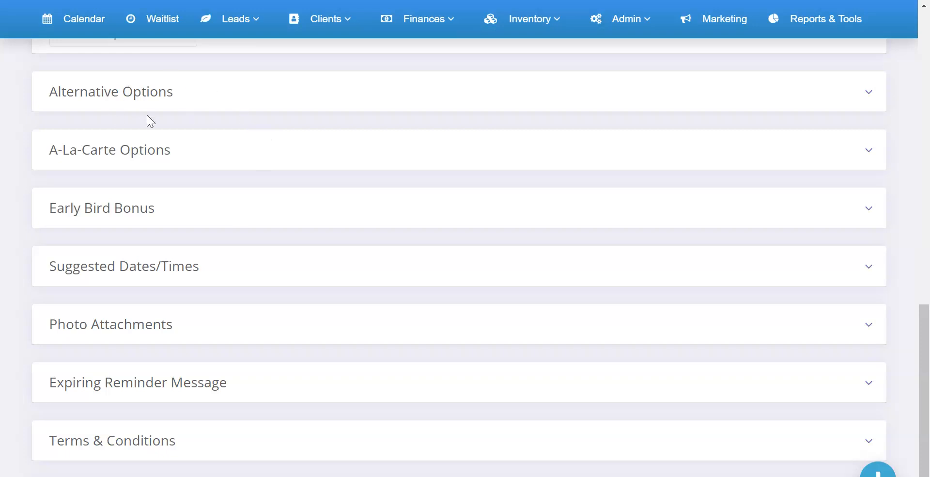
scroll(155, 126, up, 3)
click(239, 179)
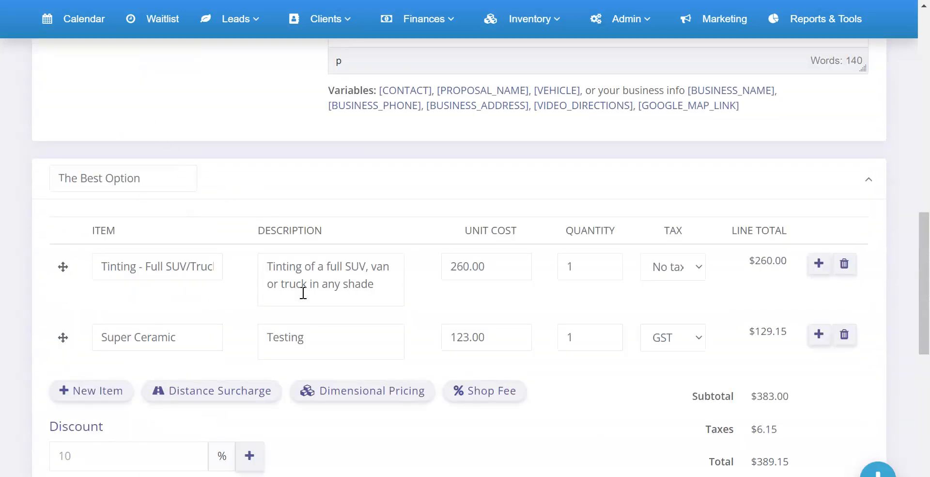
Add an empty line item below Super Ceramic and delete it again
click(819, 333)
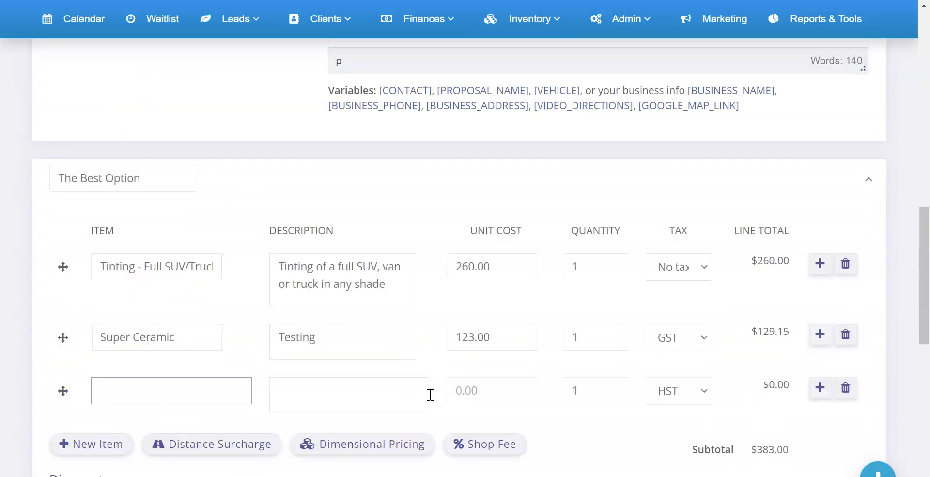
click(846, 387)
scroll(368, 251, down, 3)
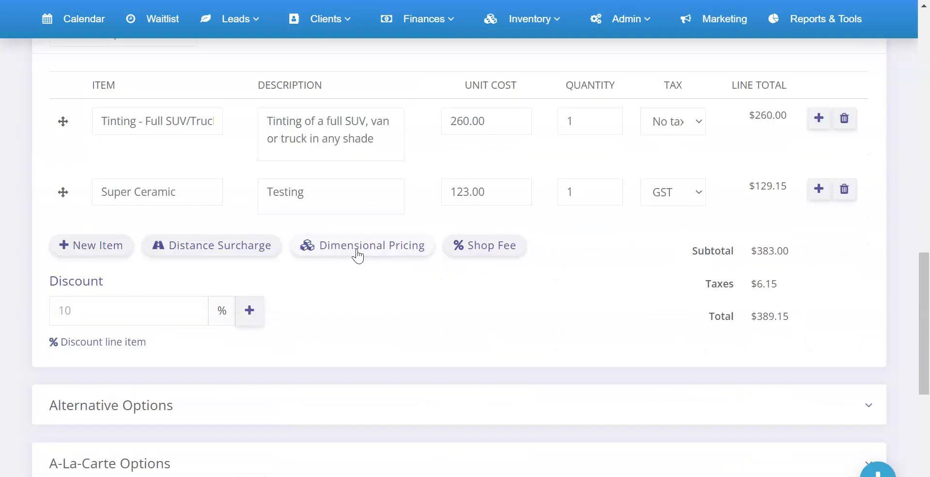
Expand the Alternative Options section and add a blank alternative option
scroll(357, 252, down, 3)
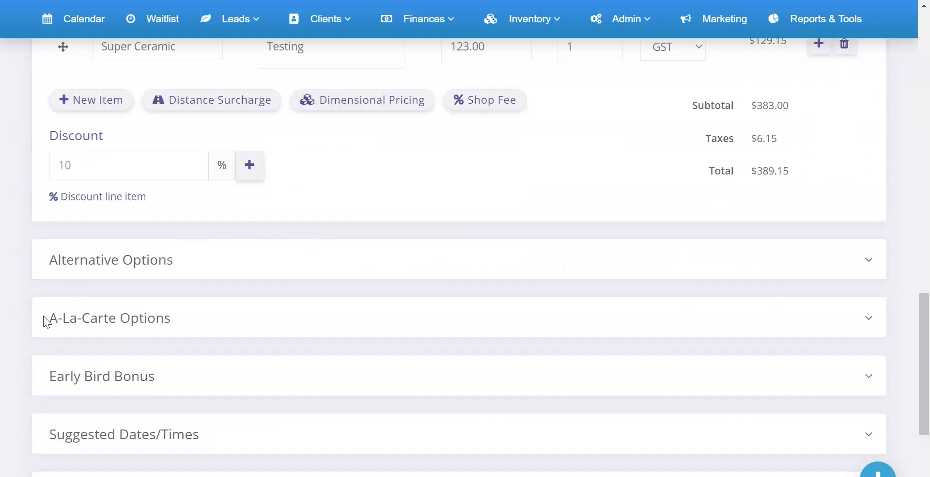
click(184, 318)
click(185, 313)
click(153, 261)
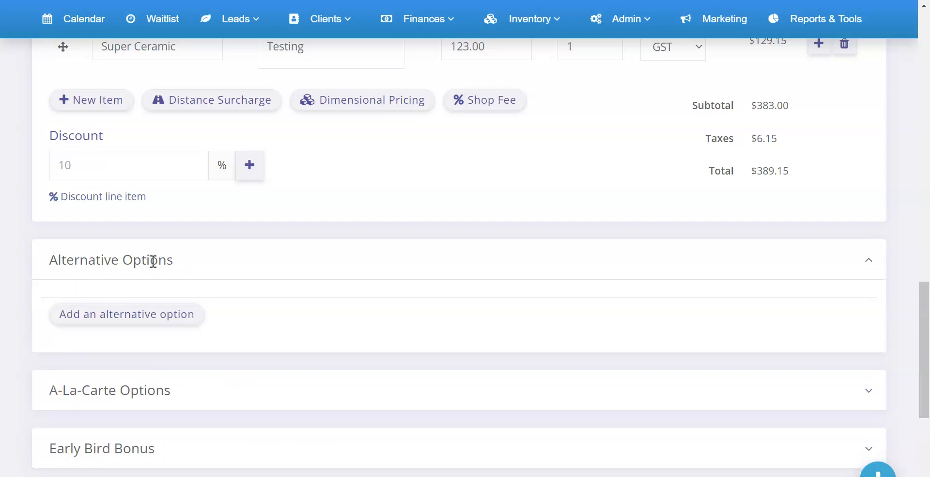
click(136, 315)
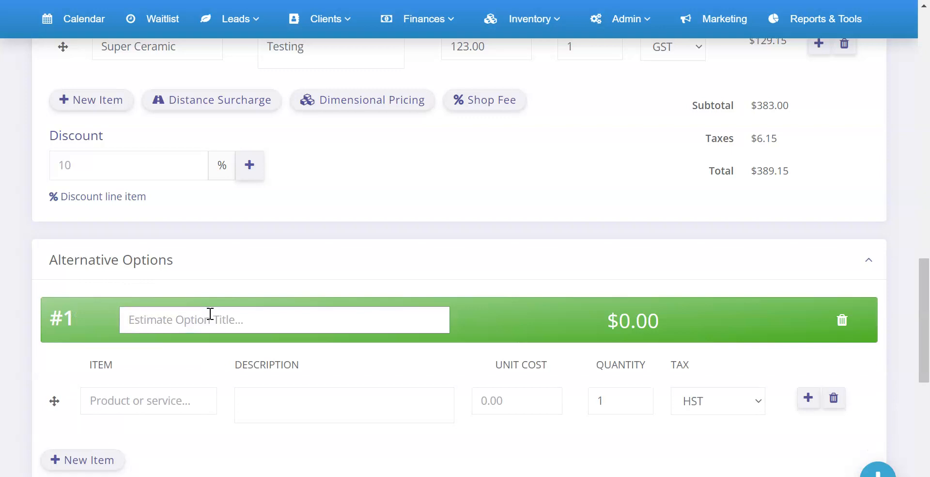
Review the line items and the editable title of The Best Option section
scroll(210, 313, up, 4)
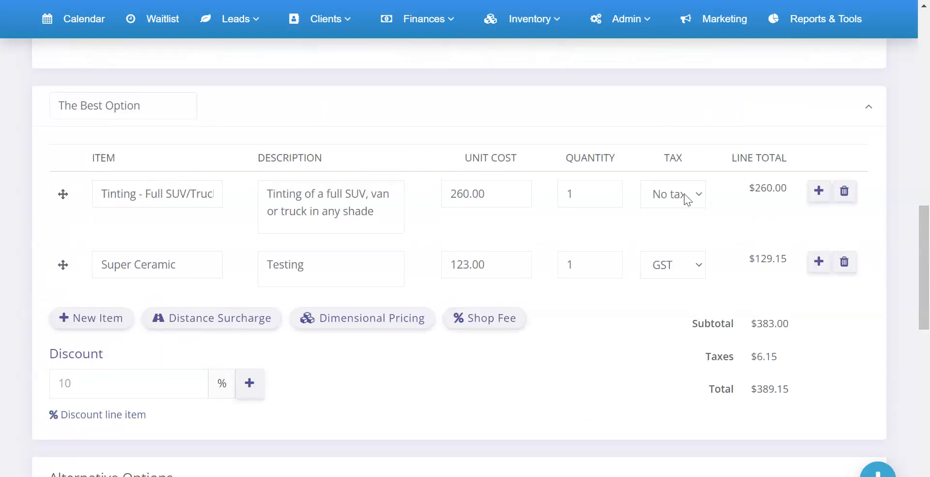
scroll(203, 250, down, 3)
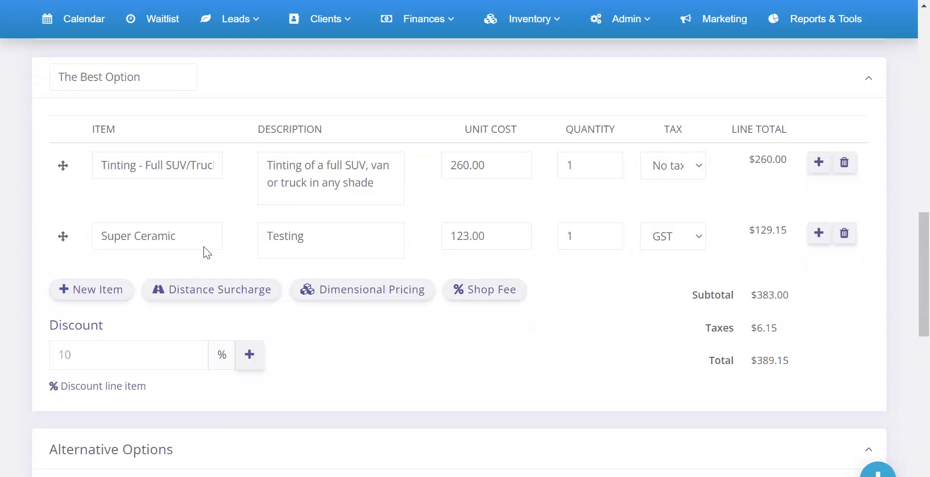
scroll(204, 247, up, 2)
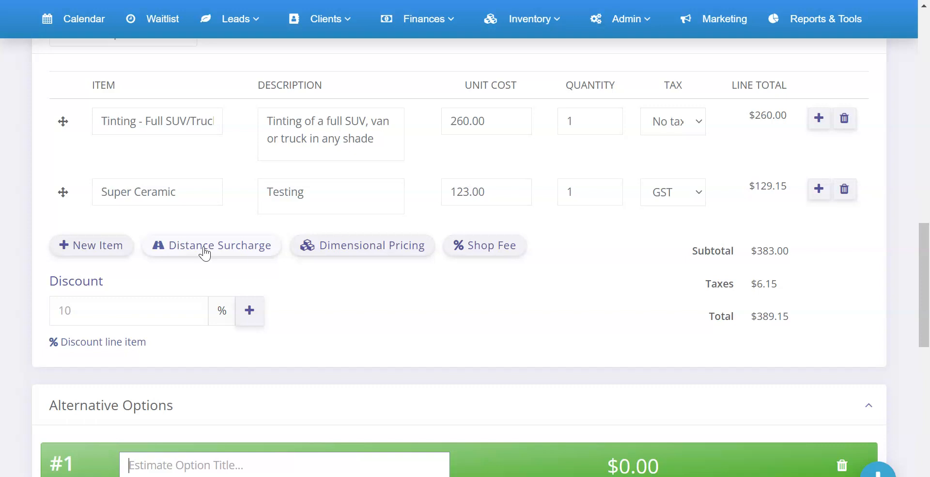
scroll(205, 253, up, 3)
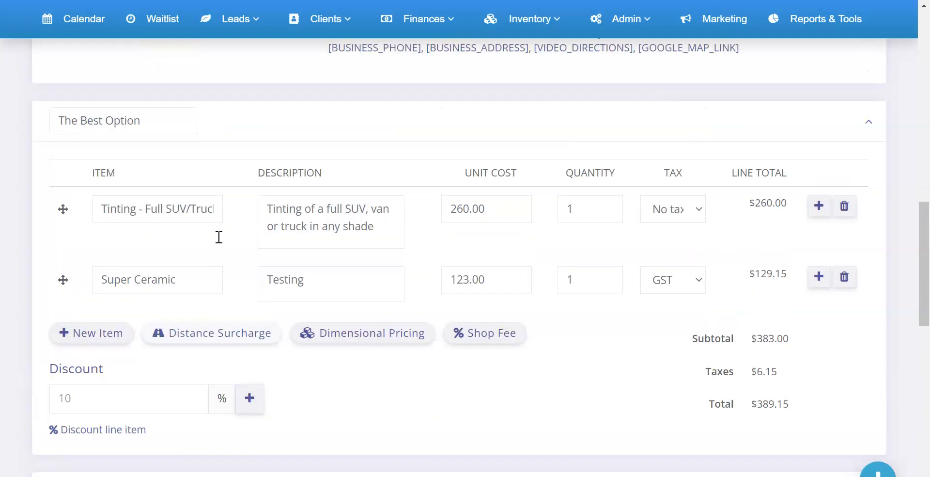
double_click(156, 172)
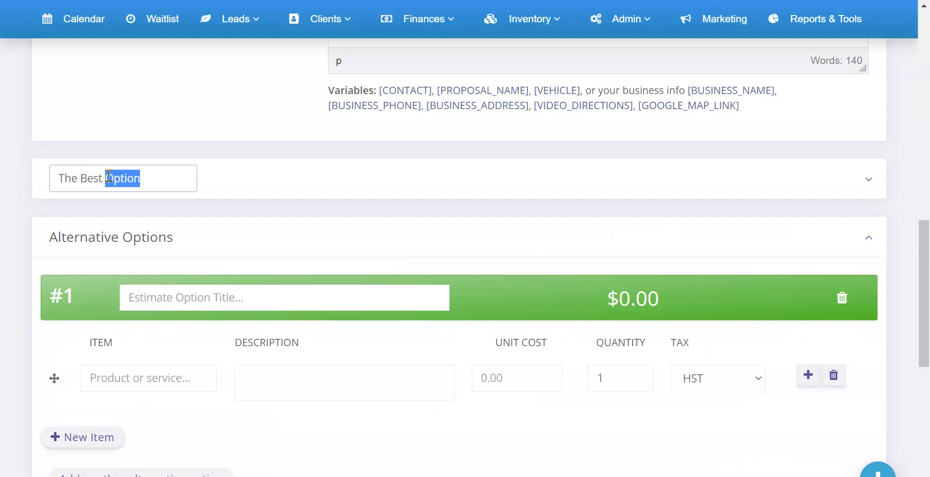
triple_click(109, 176)
click(145, 178)
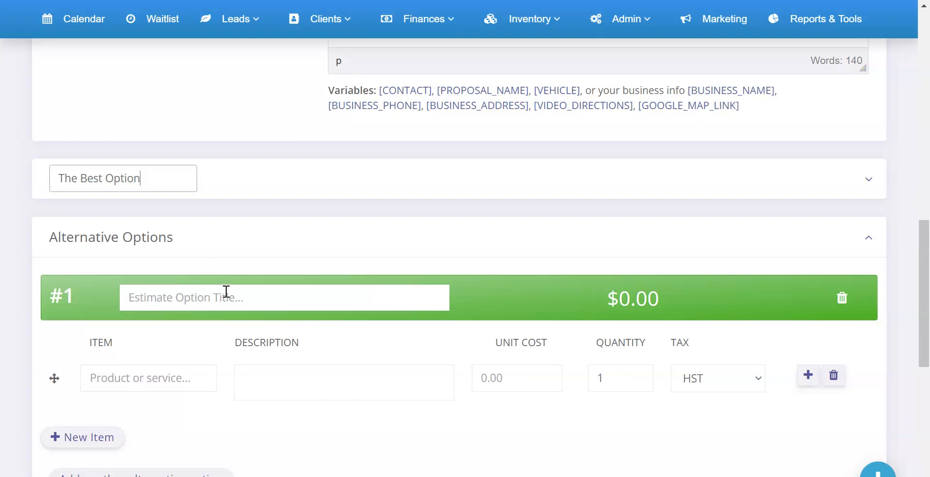
Collapse The Best Option and Alternative Options sections
click(254, 192)
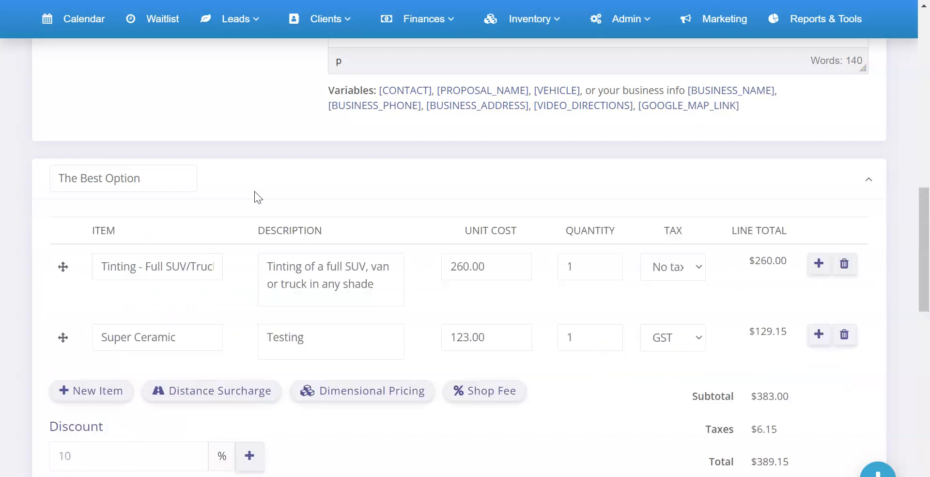
click(310, 189)
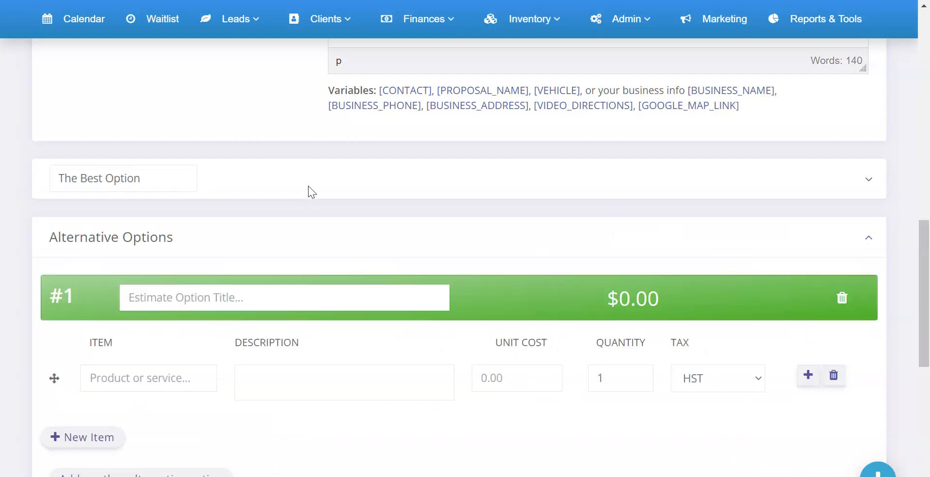
click(283, 237)
Expand the A-La-Carte Options section and review the options it offers
scroll(283, 234, down, 1)
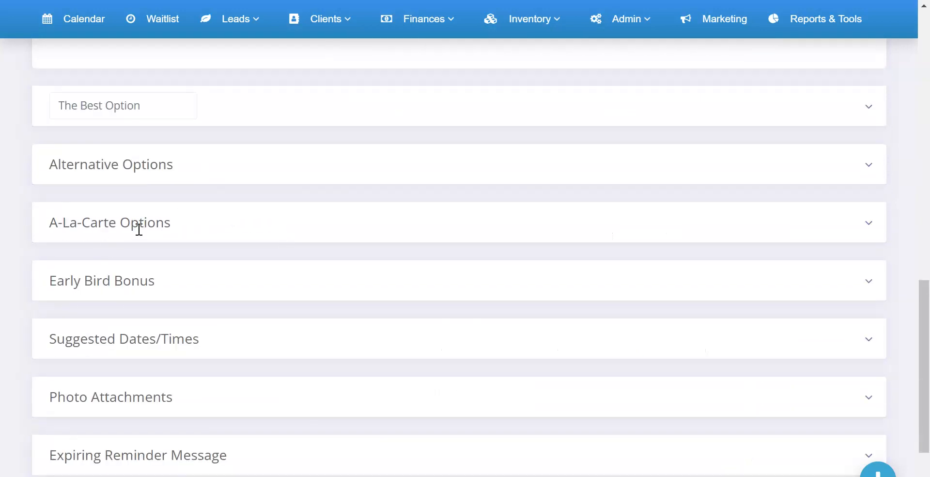
click(139, 229)
scroll(155, 220, down, 1)
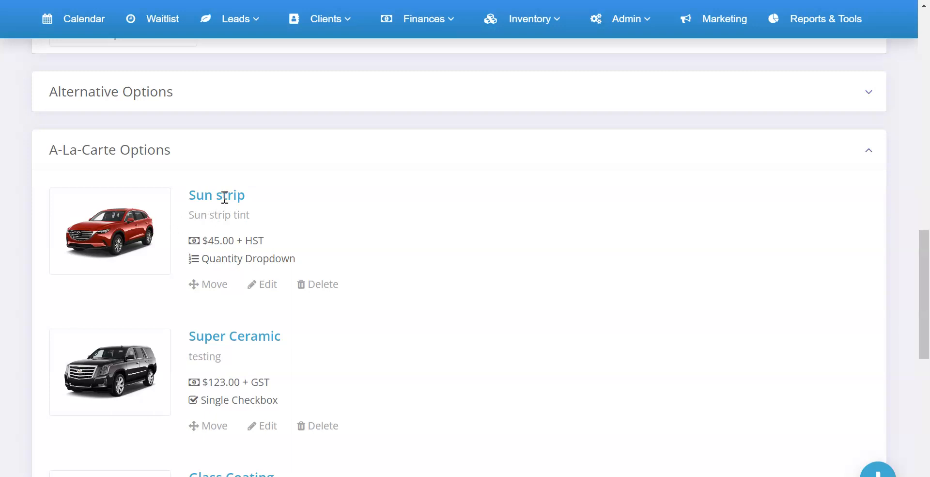
scroll(218, 198, up, 1)
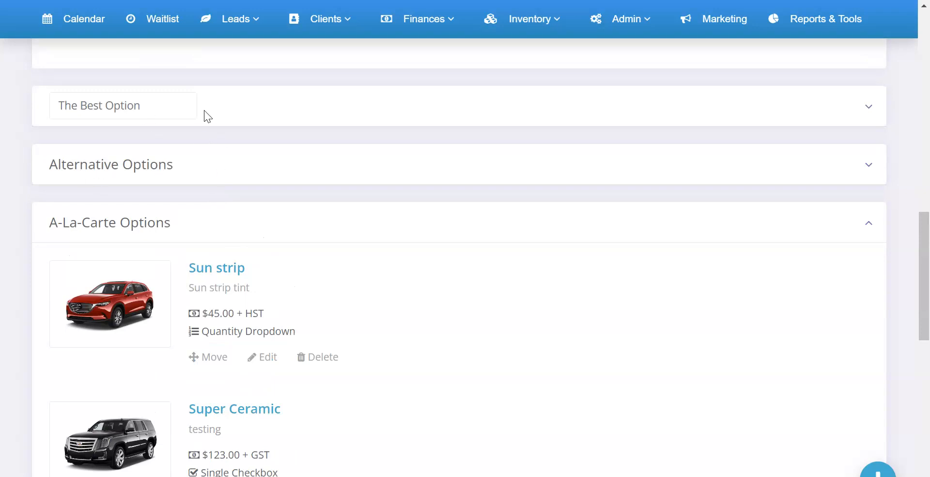
scroll(218, 197, down, 3)
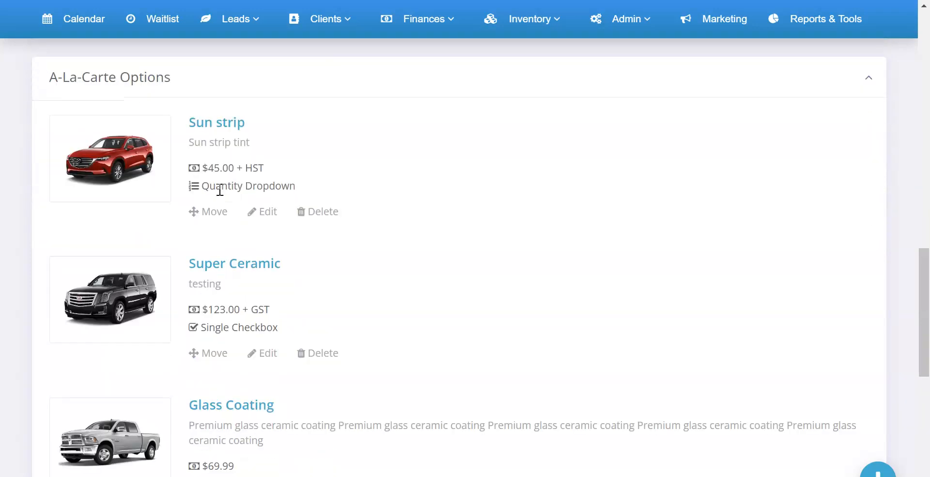
scroll(156, 230, down, 4)
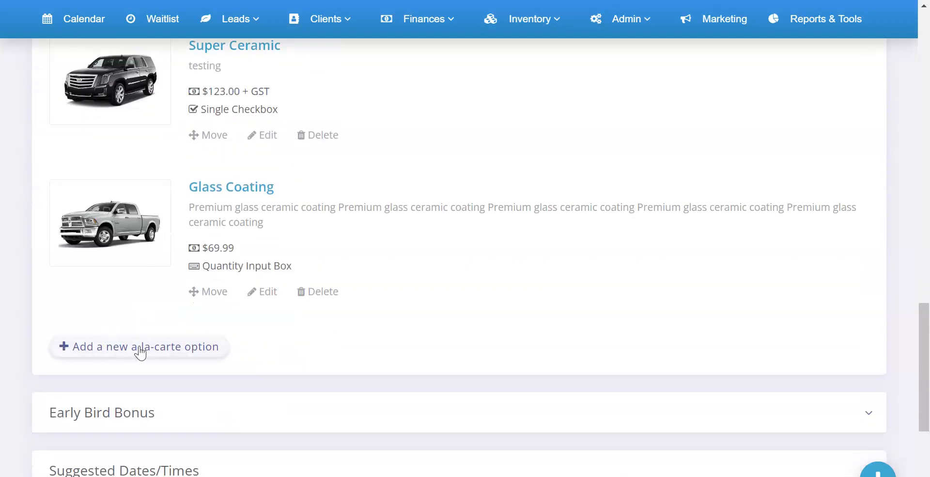
Start a new a-la-carte option and set its taxes to HST
click(144, 351)
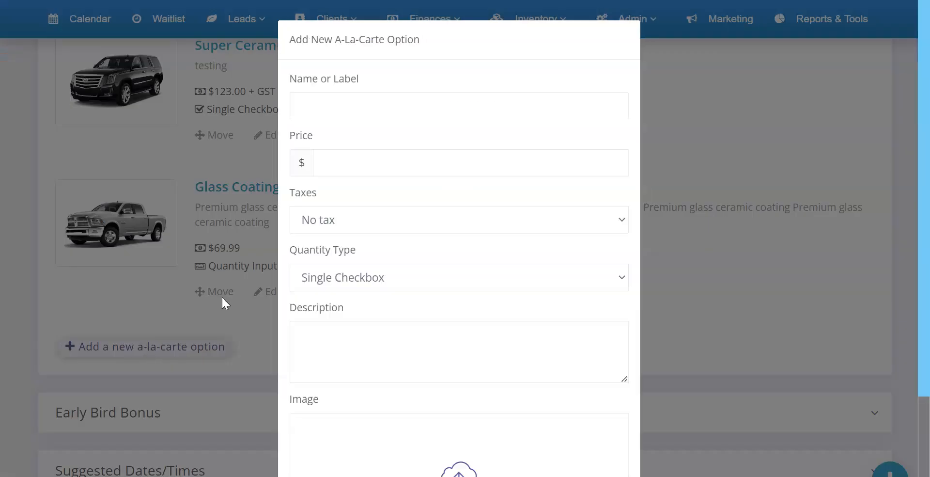
click(365, 103)
click(347, 162)
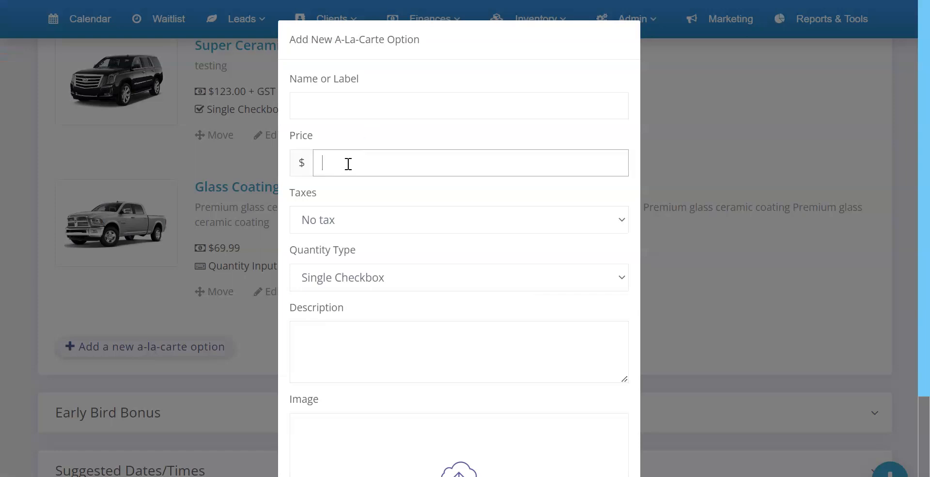
click(349, 213)
click(345, 274)
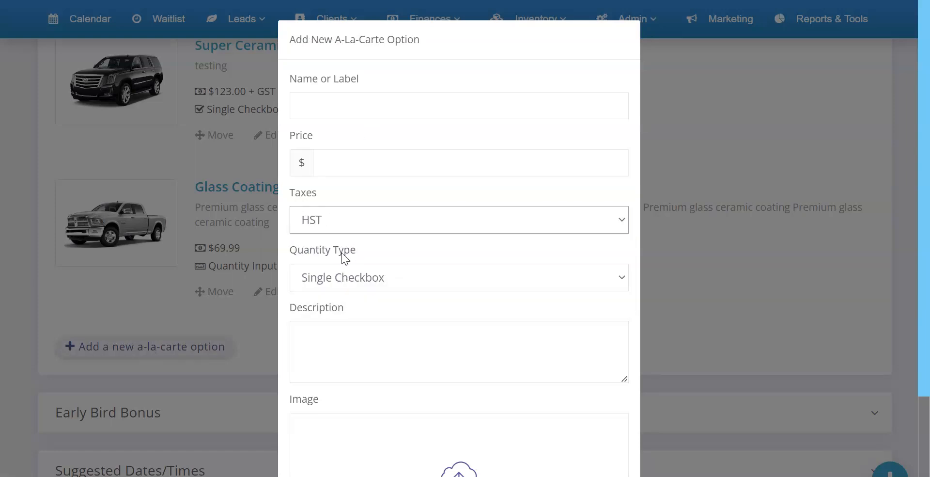
Examine the new option's quantity types, description and image fields, and close the form without saving
click(321, 280)
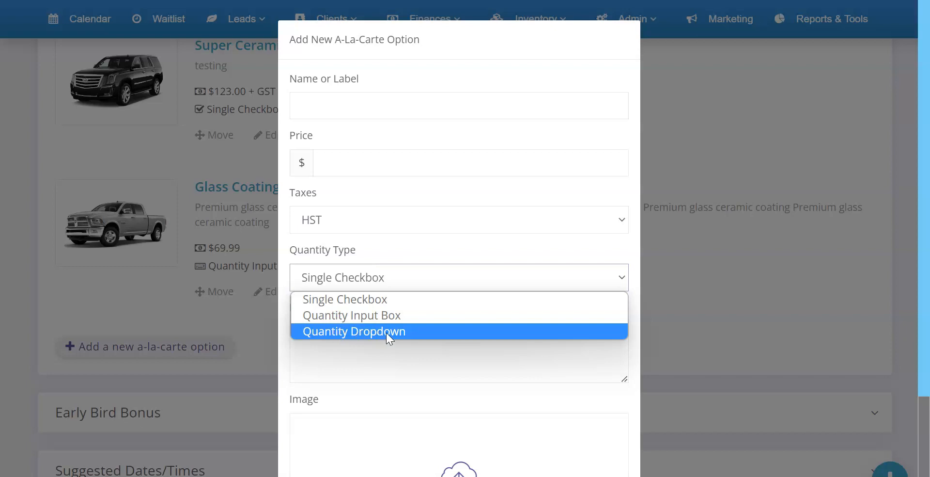
click(378, 254)
scroll(378, 261, down, 2)
click(357, 276)
scroll(354, 286, down, 2)
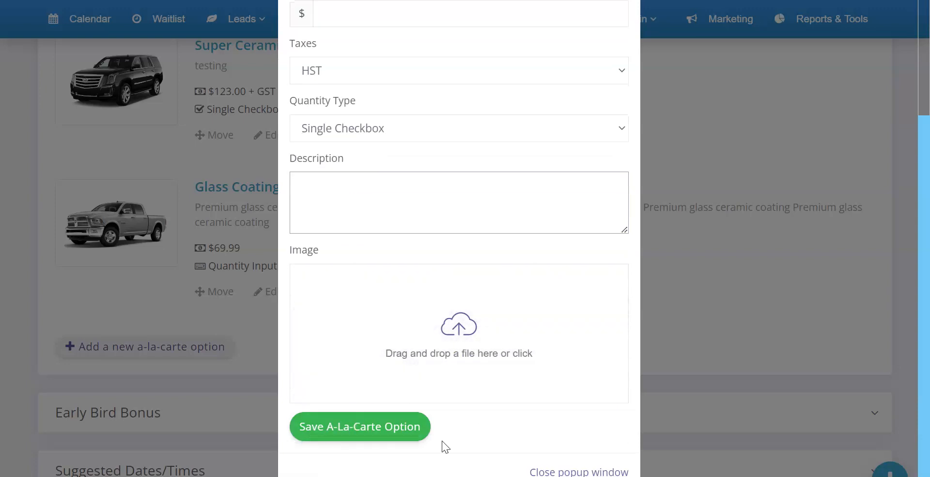
click(136, 294)
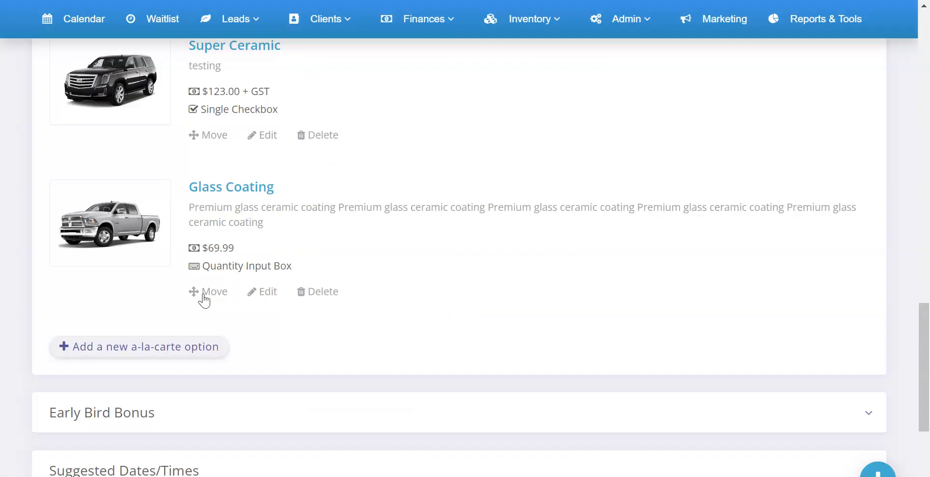
Move the Sun strip a-la-carte option below Super Ceramic
mouse_move(195, 289)
mouse_down()
mouse_move(194, 112)
mouse_move(193, 281)
mouse_up()
scroll(266, 156, up, 3)
drag(195, 140, 221, 223)
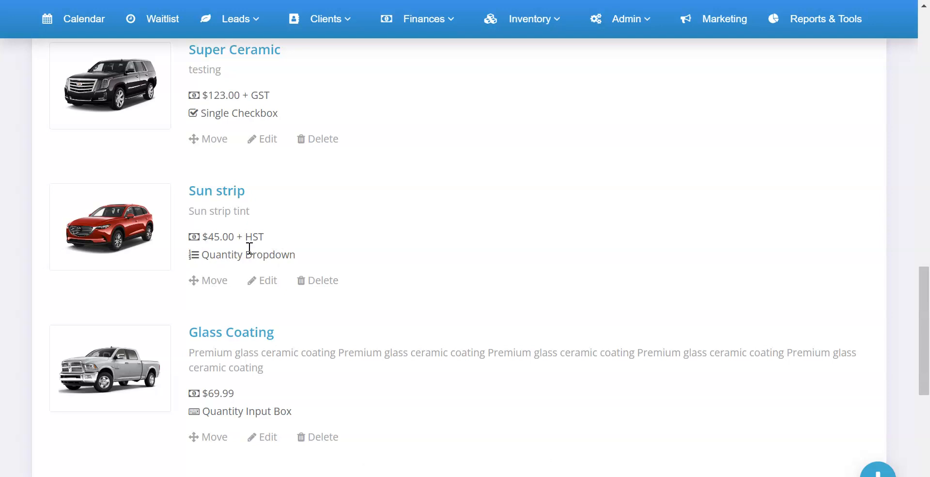
Open the Sun strip option for editing, review its fields and image, and close the form unchanged
drag(189, 191, 305, 262)
click(306, 264)
click(267, 282)
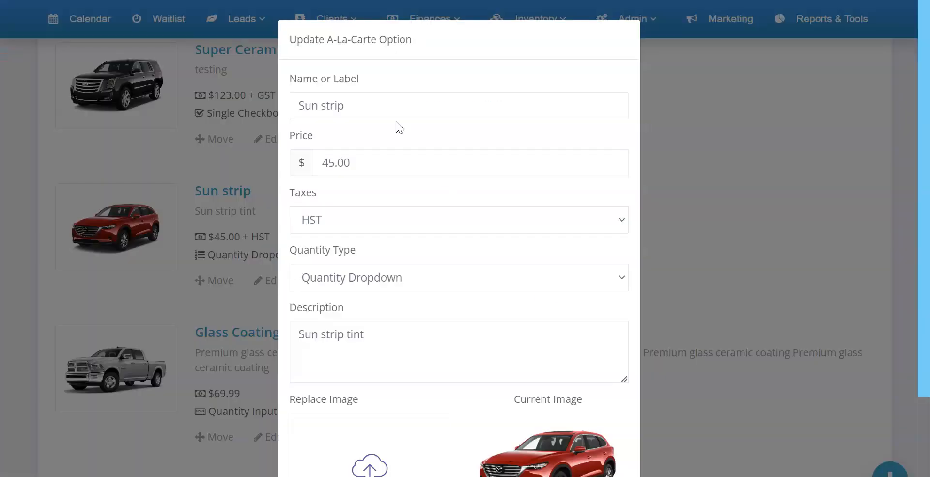
scroll(421, 127, down, 3)
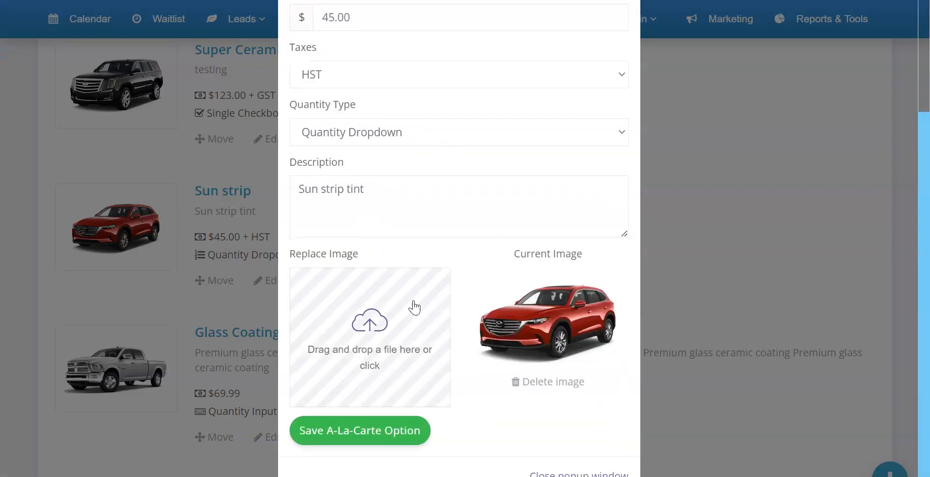
click(682, 274)
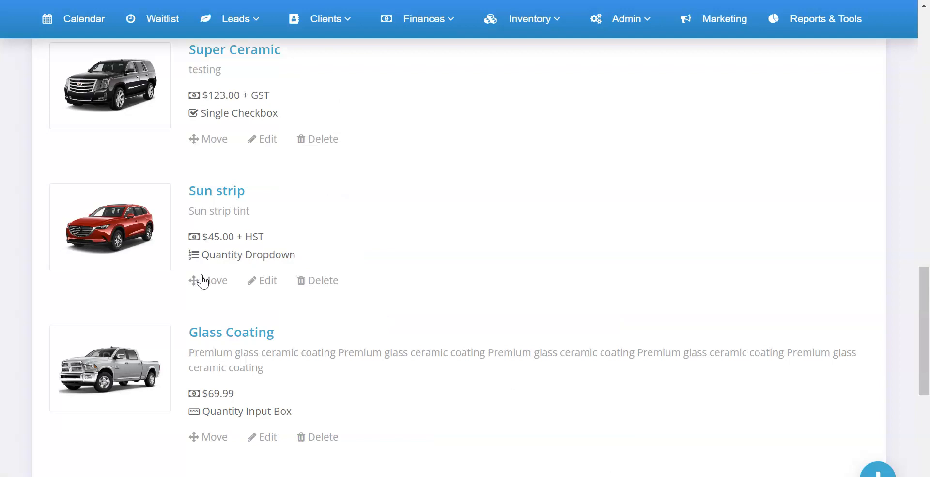
Check the quantity type of each a-la-carte option and return to the start of the proposal
drag(201, 112, 282, 117)
drag(203, 257, 303, 270)
drag(202, 411, 303, 415)
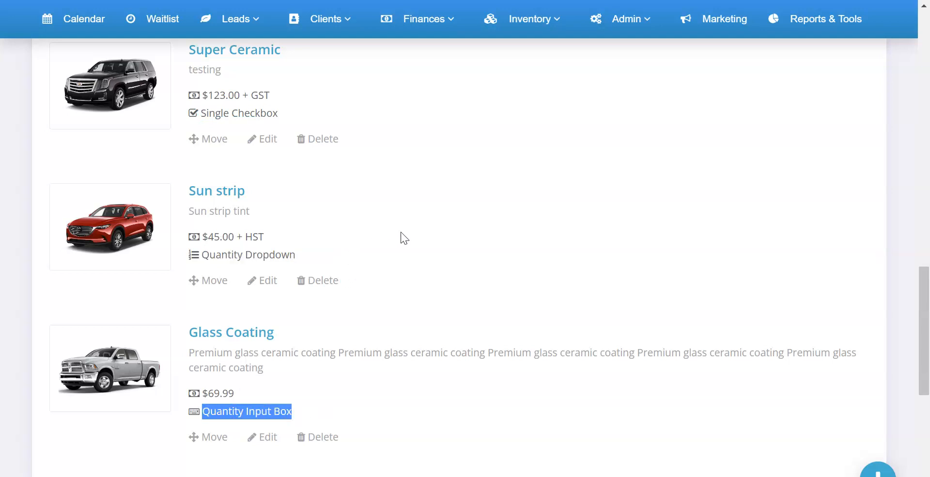
scroll(401, 233, up, 20)
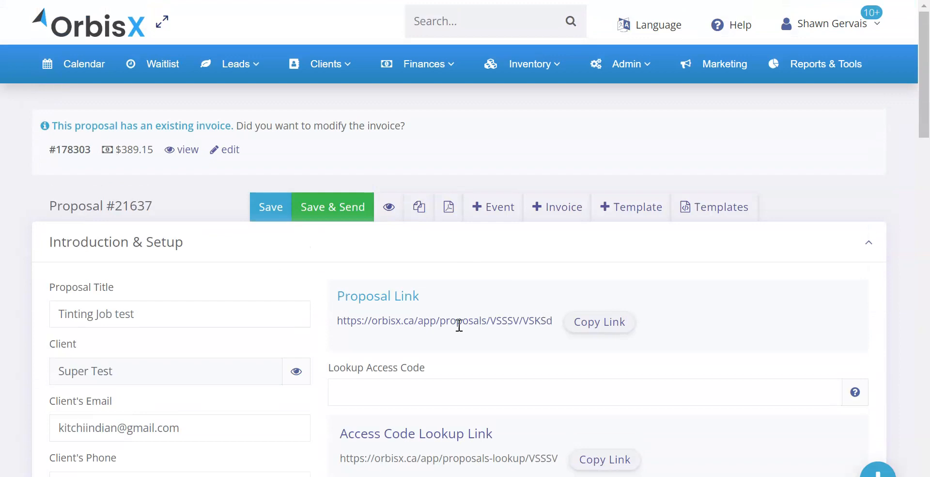
Copy the proposal link and open the preview of the proposal as the client sees it
click(594, 326)
click(389, 209)
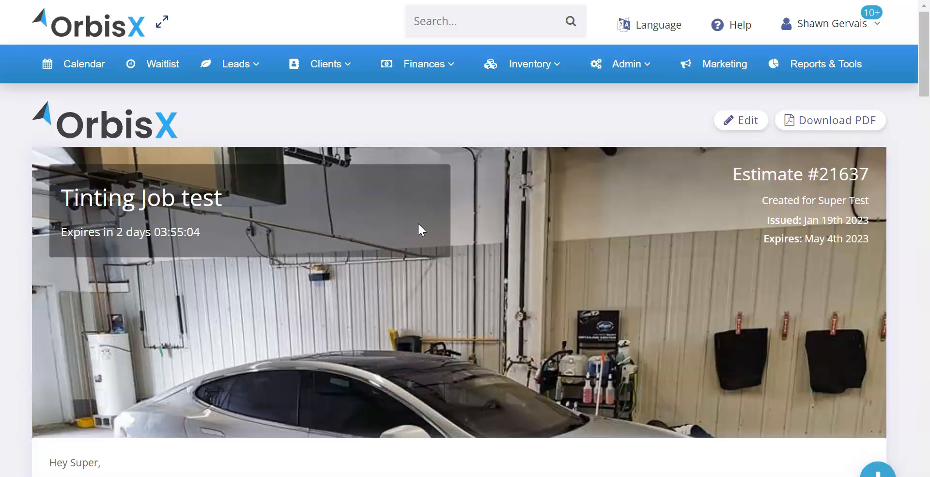
Examine the estimate's introduction, best option items, accept and decline choices, and totals down to the Additional Options heading
scroll(419, 223, down, 4)
scroll(418, 223, down, 5)
scroll(420, 224, down, 3)
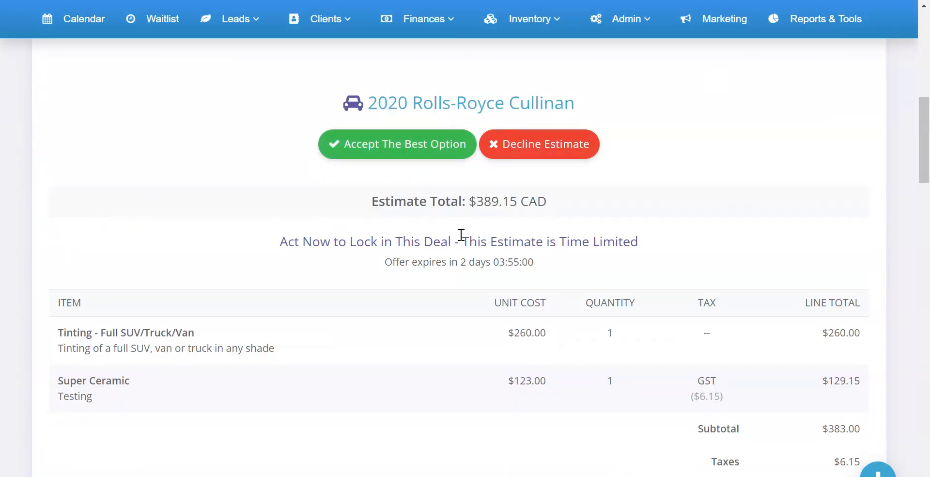
scroll(461, 235, down, 2)
drag(399, 129, 484, 155)
drag(347, 169, 503, 188)
scroll(482, 195, down, 1)
scroll(483, 196, down, 1)
scroll(382, 270, down, 5)
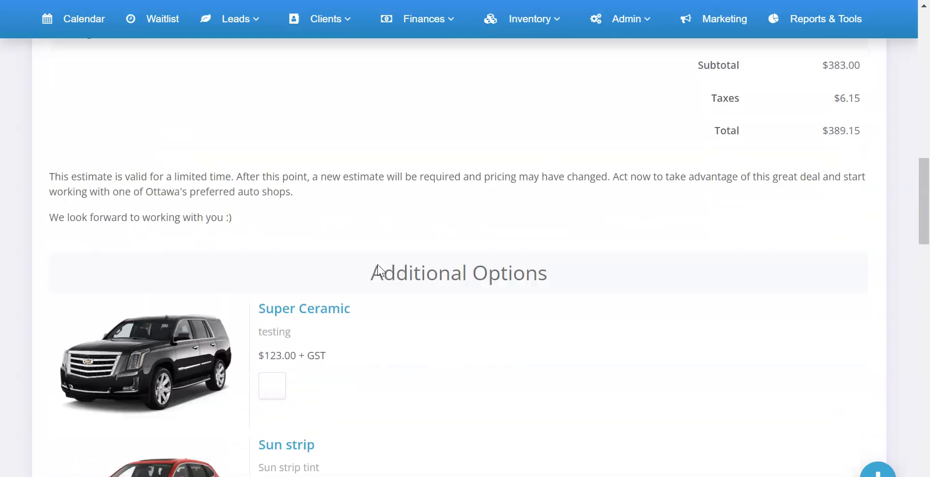
drag(371, 121, 575, 127)
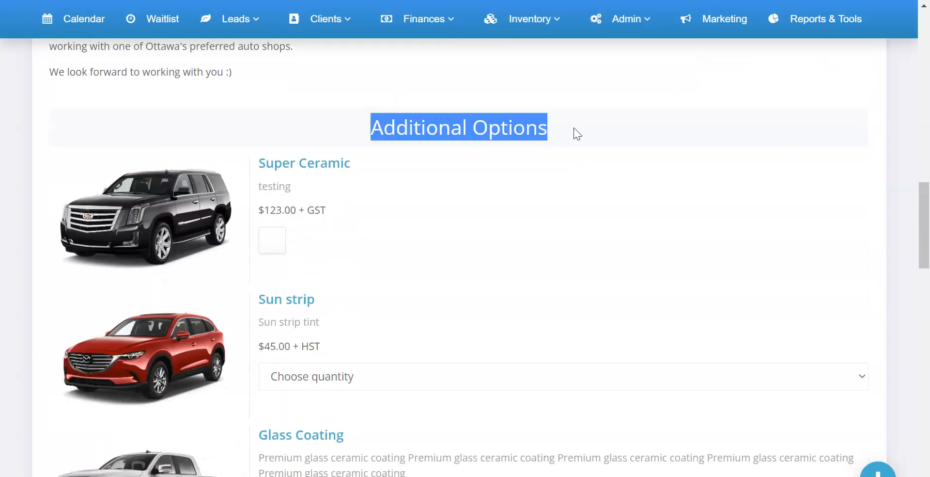
Try the Super Ceramic additional option's checkbox by ticking and clearing it
scroll(400, 160, down, 3)
scroll(272, 102, up, 3)
click(283, 248)
click(272, 244)
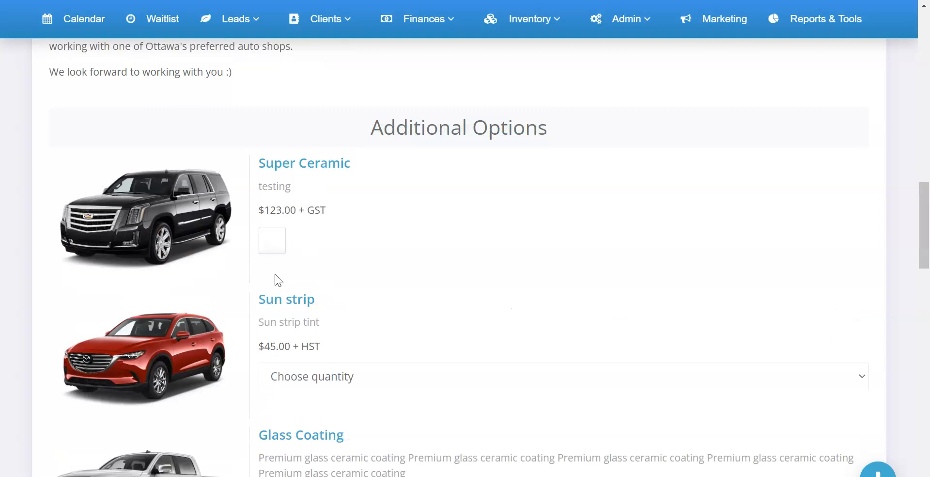
Choose a quantity of 4 for the Sun strip option and enter 5 for Glass Coating
click(322, 374)
click(324, 259)
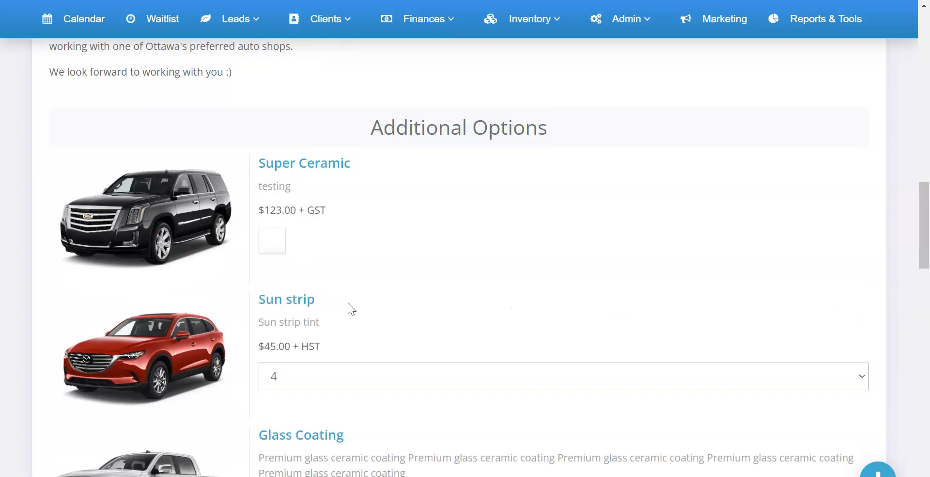
scroll(347, 300, down, 3)
click(349, 381)
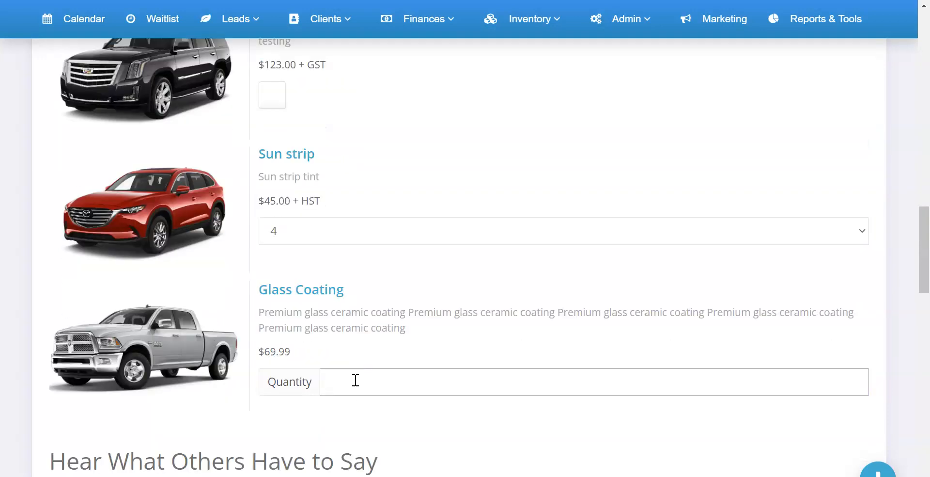
text(5)
click(376, 350)
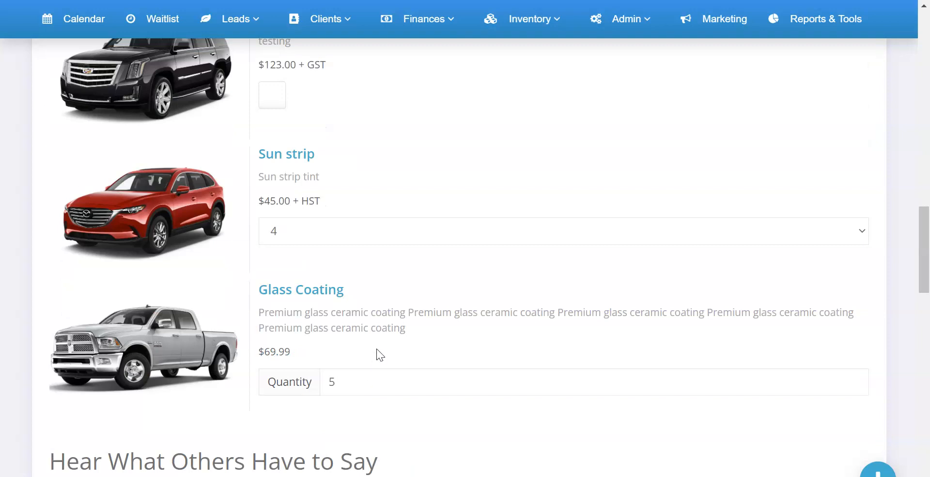
Compare the Super Ceramic line in the best option with the Super Ceramic checkbox under Additional Options
scroll(377, 347, up, 6)
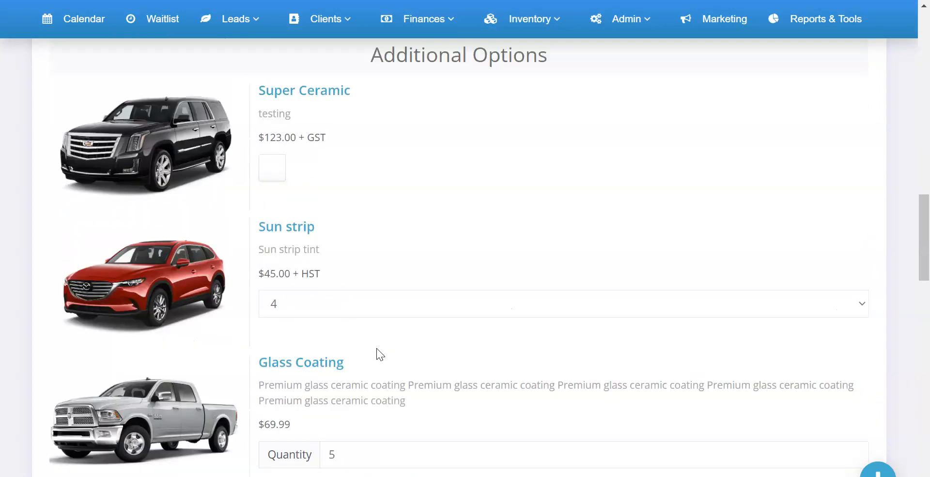
scroll(392, 303, up, 10)
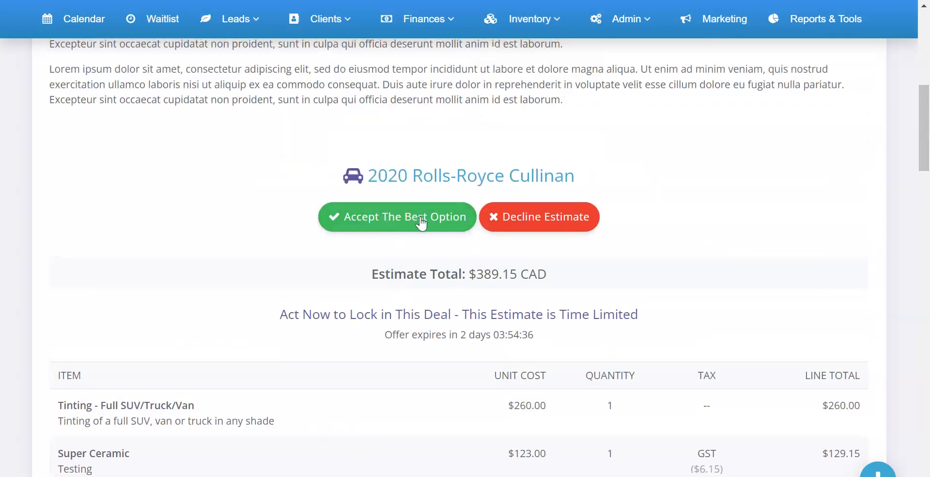
scroll(147, 389, down, 2)
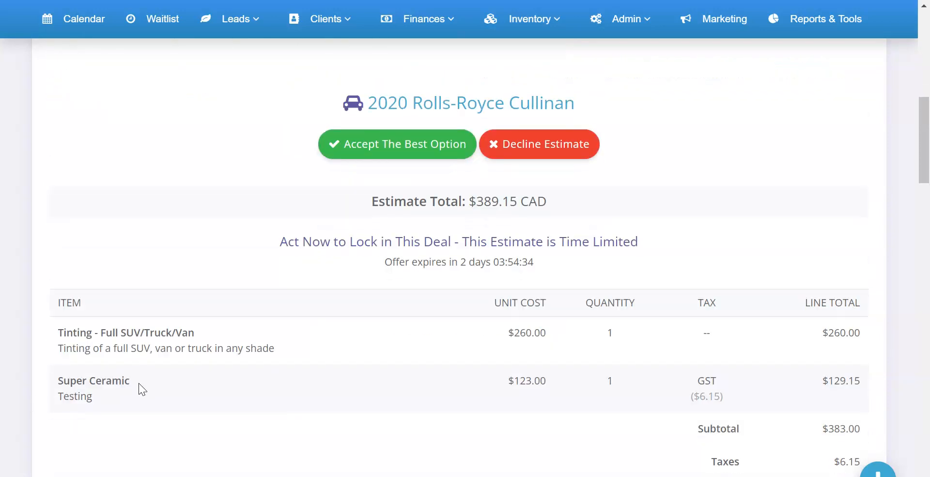
drag(62, 381, 132, 388)
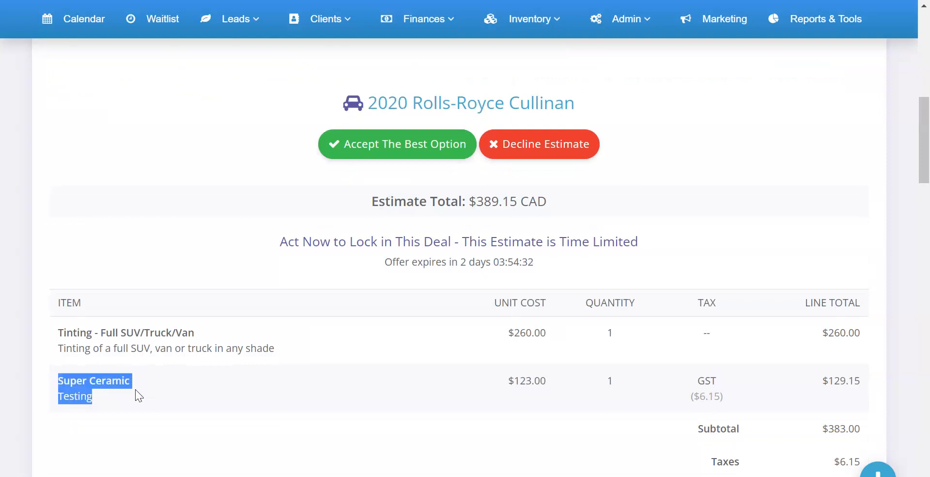
click(137, 385)
scroll(419, 271, down, 10)
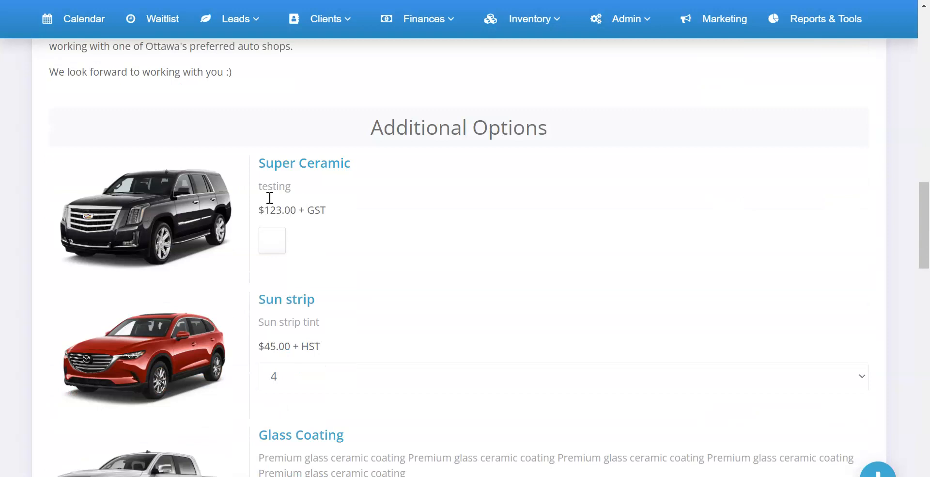
click(272, 248)
click(269, 250)
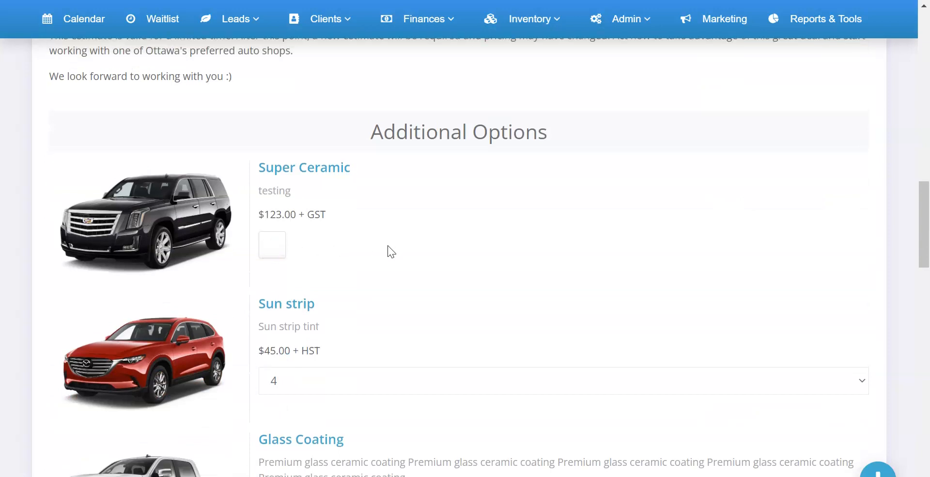
scroll(344, 258, up, 6)
drag(116, 150, 252, 170)
click(421, 202)
scroll(423, 205, up, 5)
scroll(423, 219, down, 8)
scroll(403, 277, down, 12)
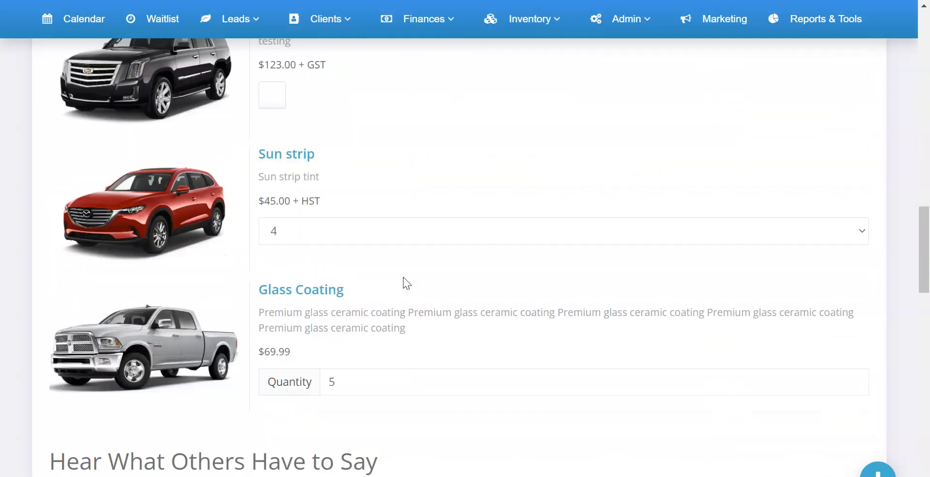
Change the Sun strip option's quantity to 8
scroll(316, 192, up, 3)
click(299, 156)
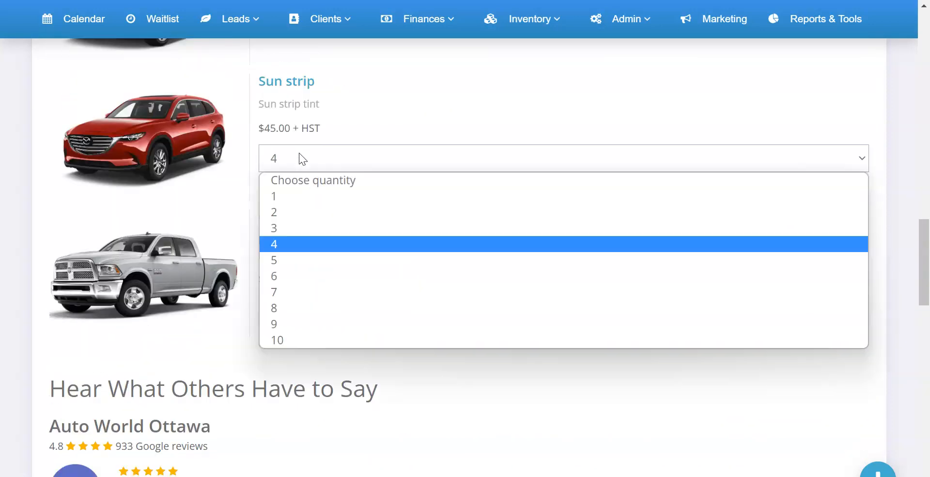
click(291, 304)
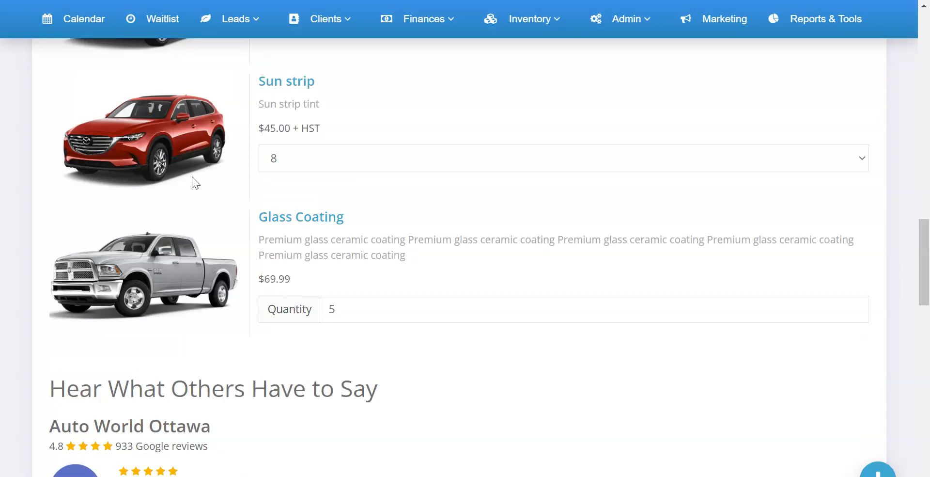
Review the Additional Options section, checking each option's description, price and quantity control
scroll(192, 177, up, 3)
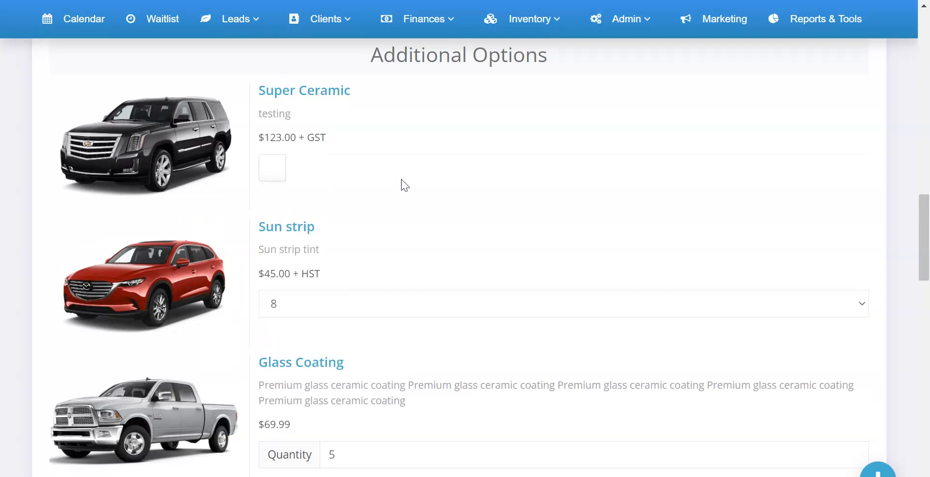
scroll(402, 184, up, 3)
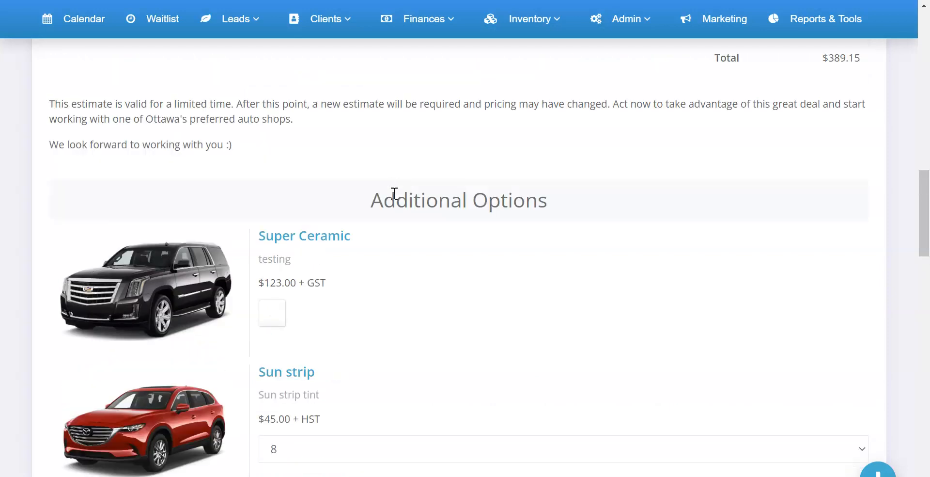
drag(378, 202, 563, 215)
click(359, 207)
scroll(357, 206, up, 2)
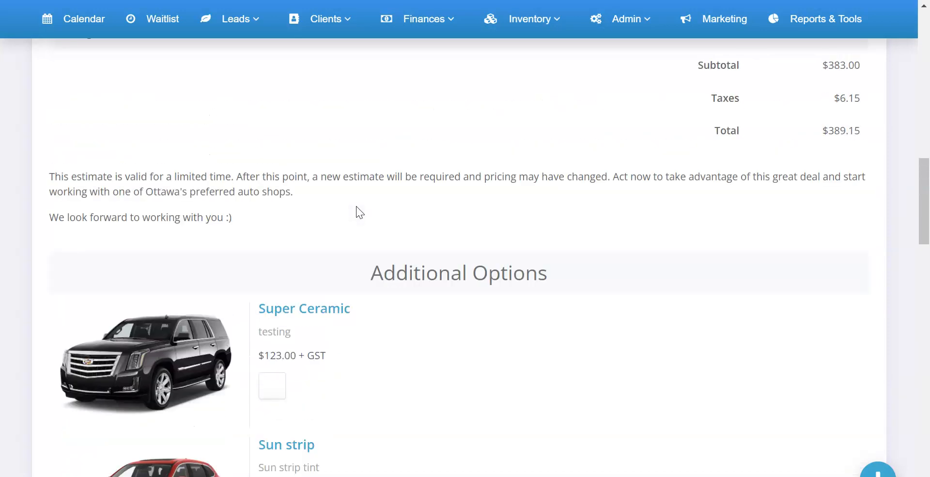
scroll(356, 205, down, 3)
drag(251, 164, 417, 233)
click(415, 242)
scroll(254, 257, down, 3)
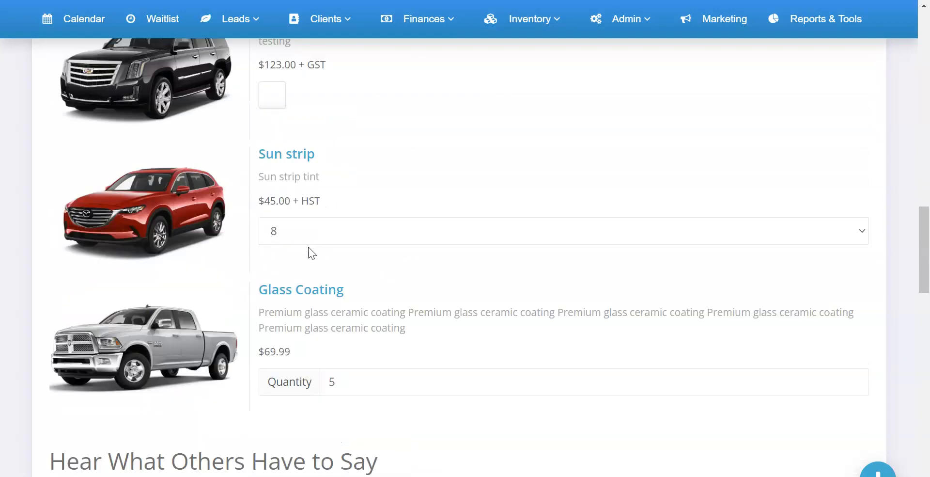
scroll(320, 266, up, 3)
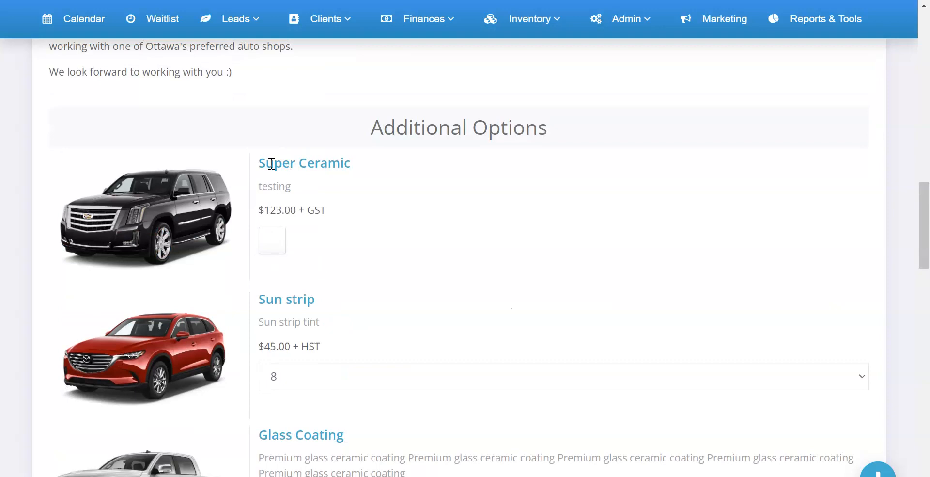
Return to editing the proposal, examine the saved estimate templates, and close the list without applying one
scroll(598, 219, up, 20)
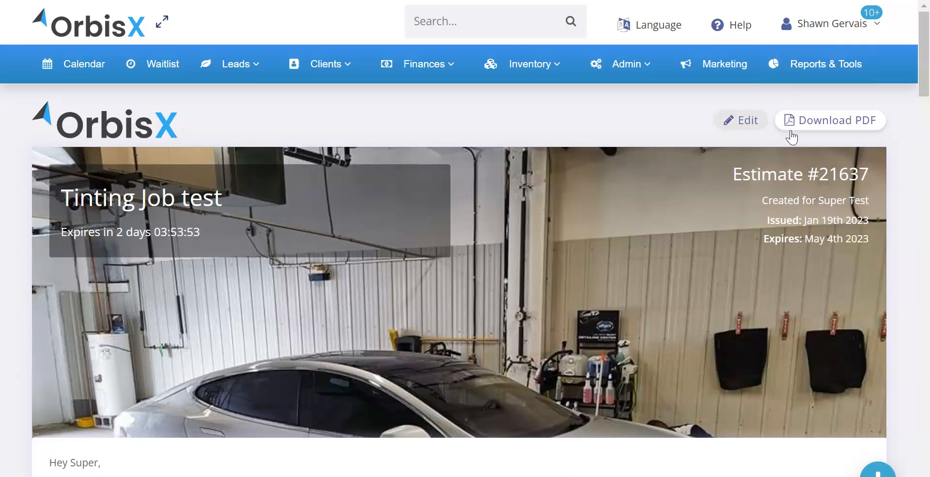
click(763, 127)
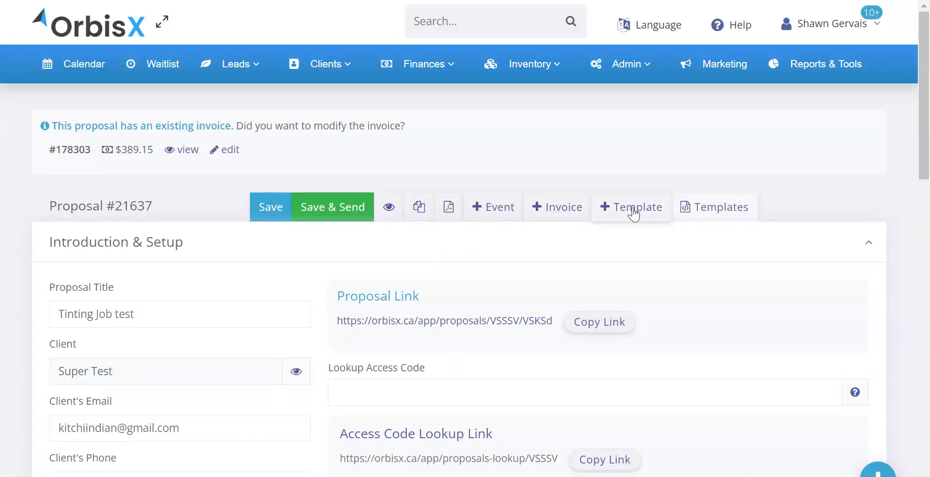
click(714, 213)
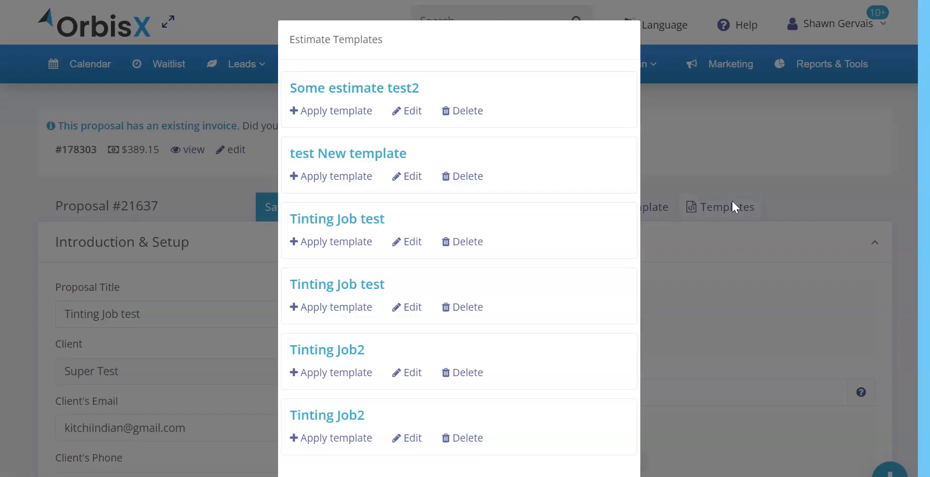
scroll(351, 158, down, 1)
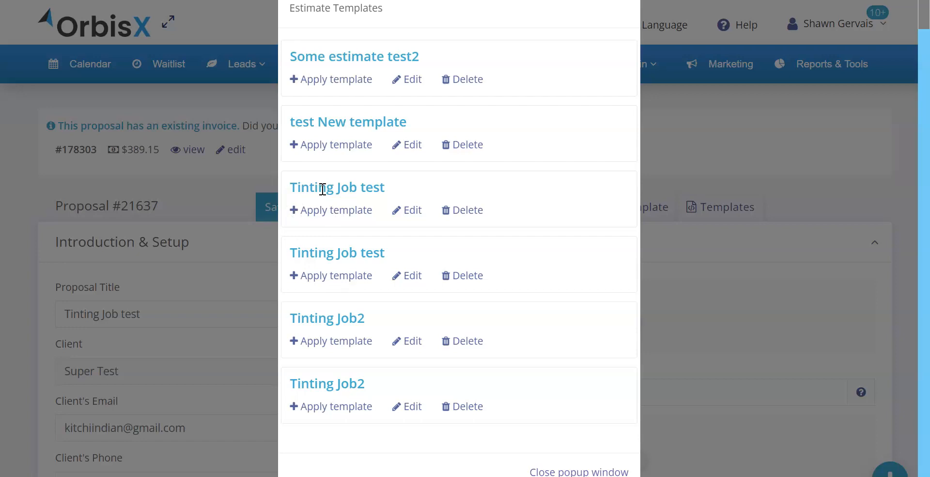
drag(319, 187, 327, 212)
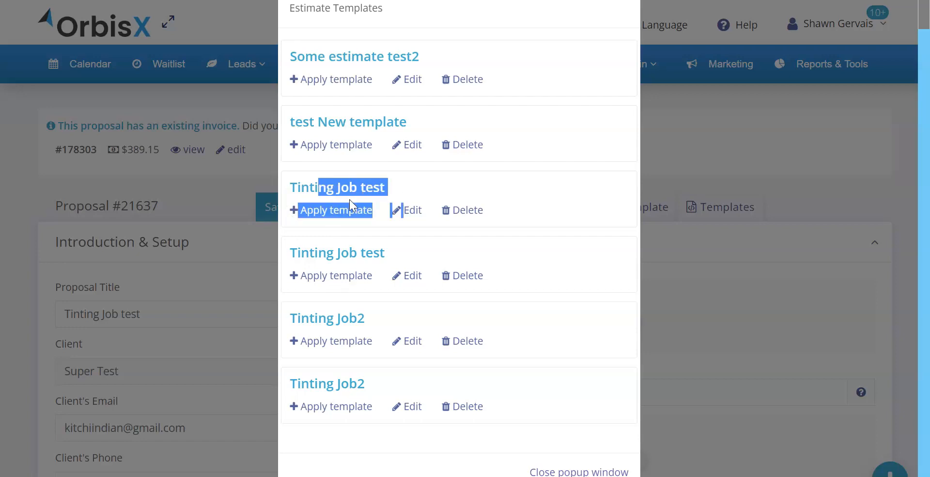
click(318, 187)
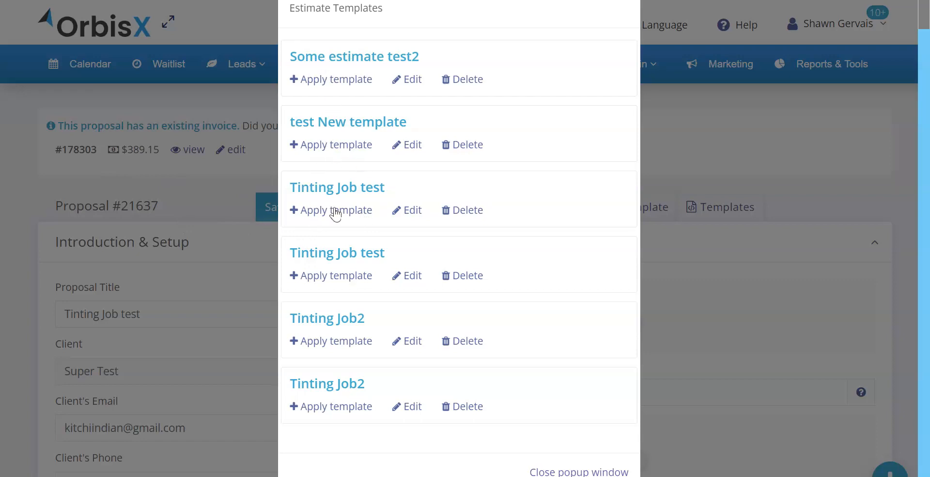
click(175, 188)
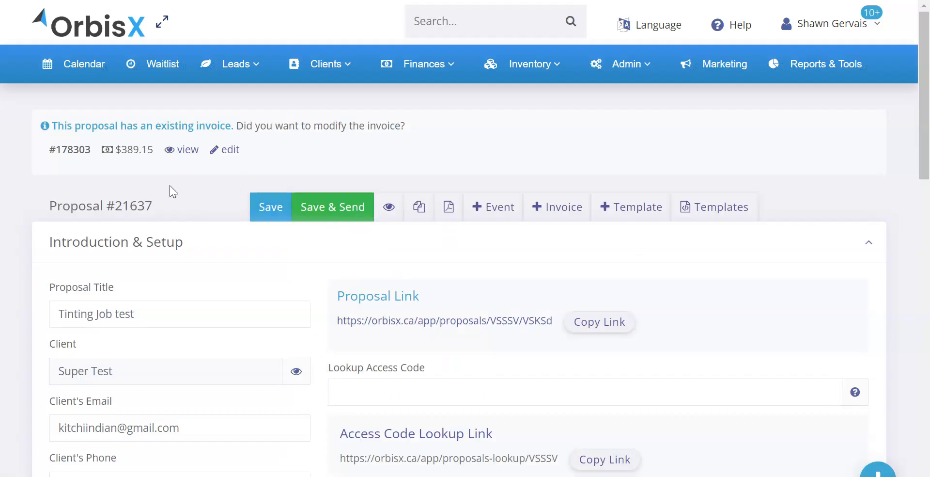
Expand the proposal's A-La-Carte Options section and look over its entries
scroll(254, 210, down, 5)
scroll(164, 223, down, 12)
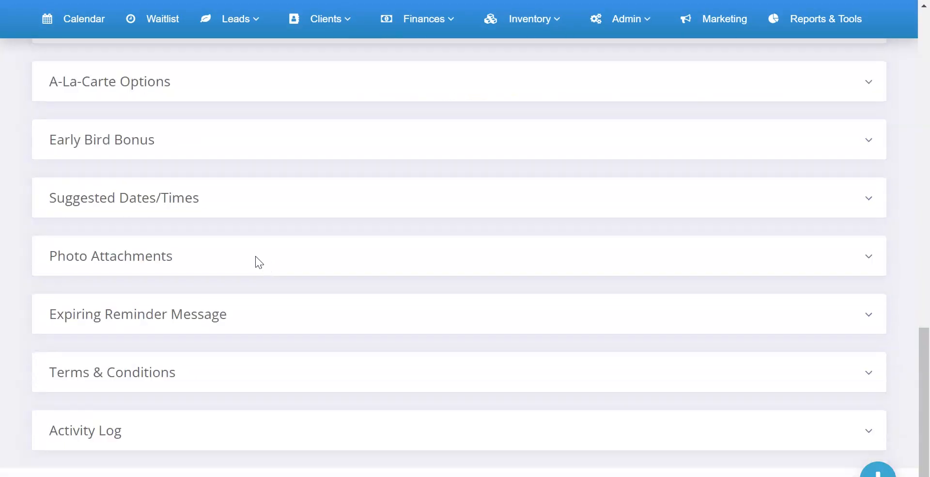
click(198, 95)
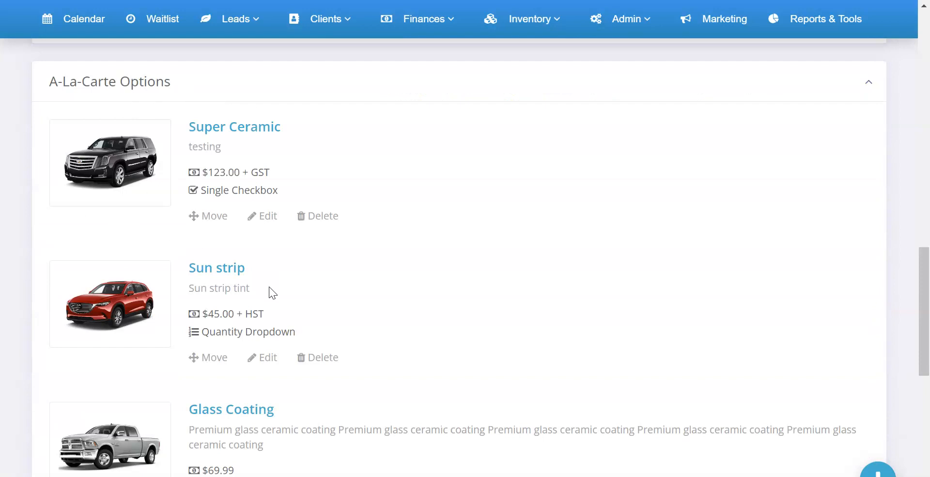
scroll(266, 203, up, 6)
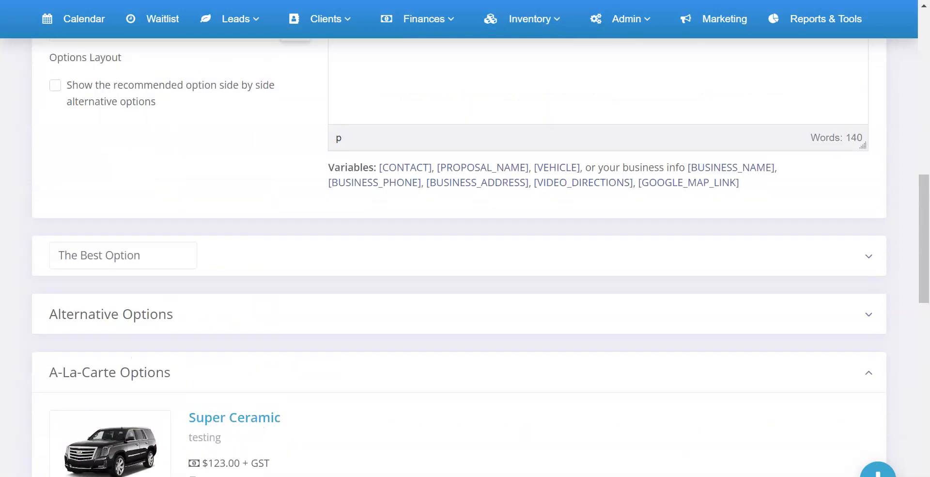